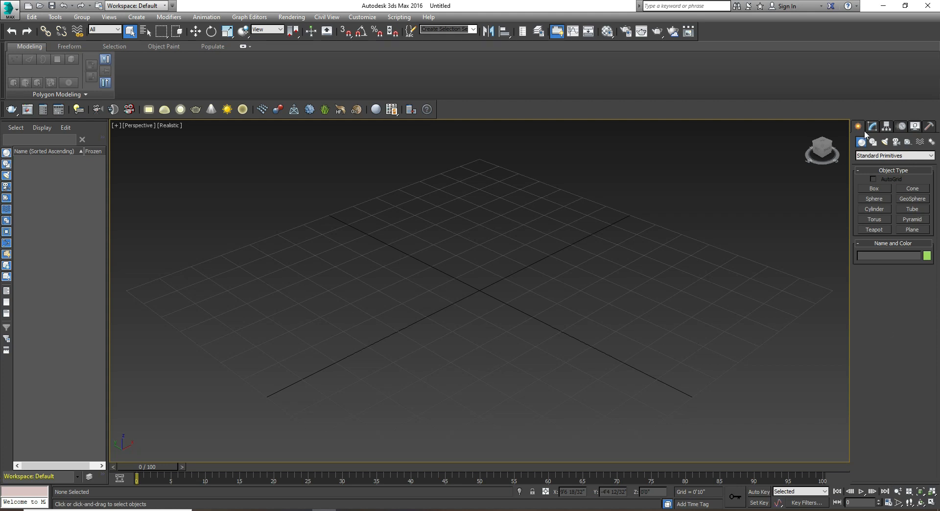
# - Create a box about 3'2" long, 1'9" wide and 1'6" high on the perspective grid
pyautogui.click(874, 189)
pyautogui.moveTo(338, 320); pyautogui.dragTo(497, 345)
pyautogui.click(497, 286)
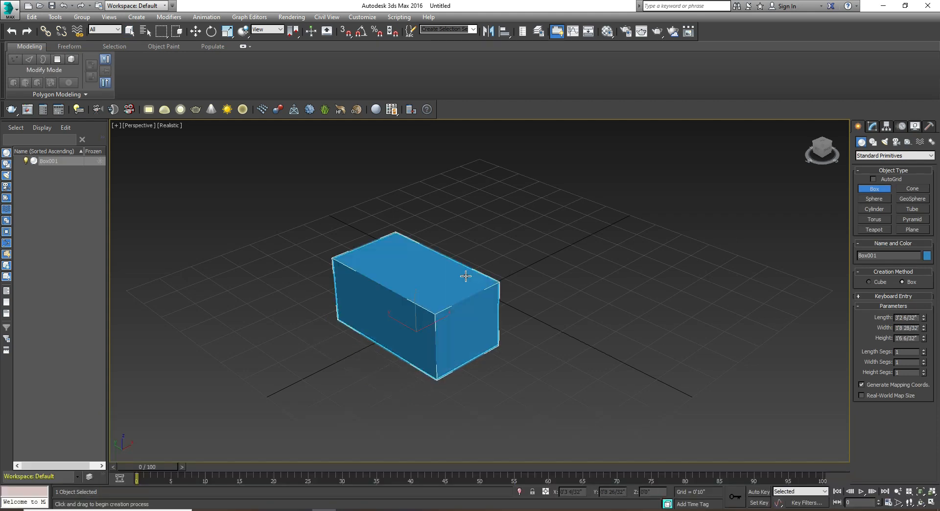
# - Draw a closed four-sided line beside the box in the front view, about 4'2" wide and 1'10" high, with one slanted side
pyautogui.click(873, 142)
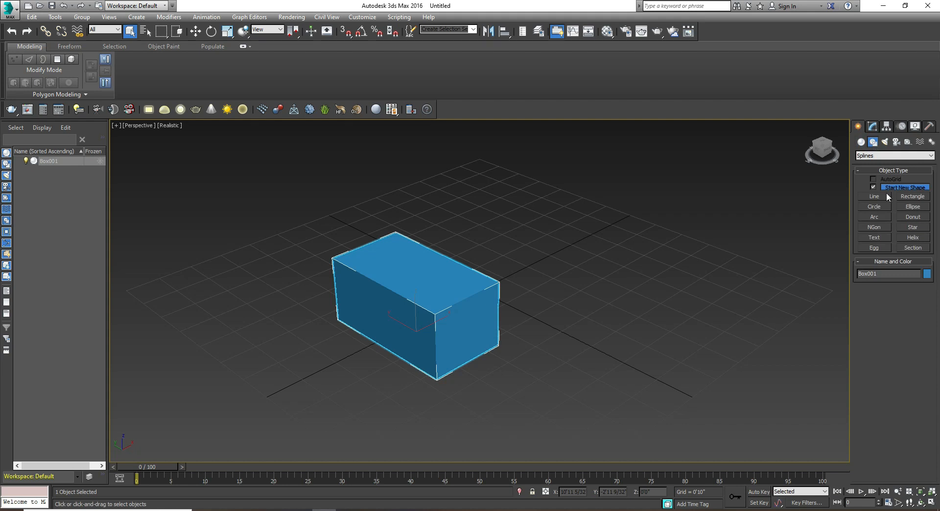
pyautogui.click(881, 196)
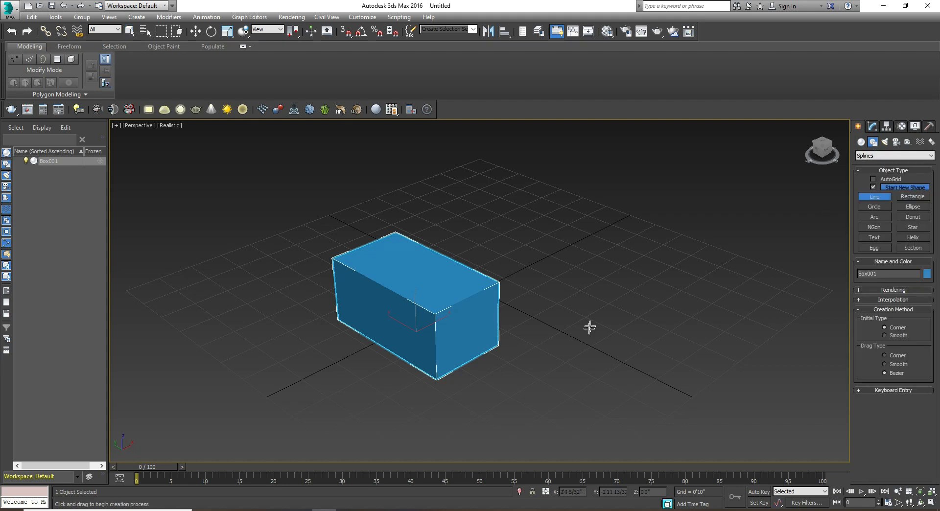
pyautogui.press('f')
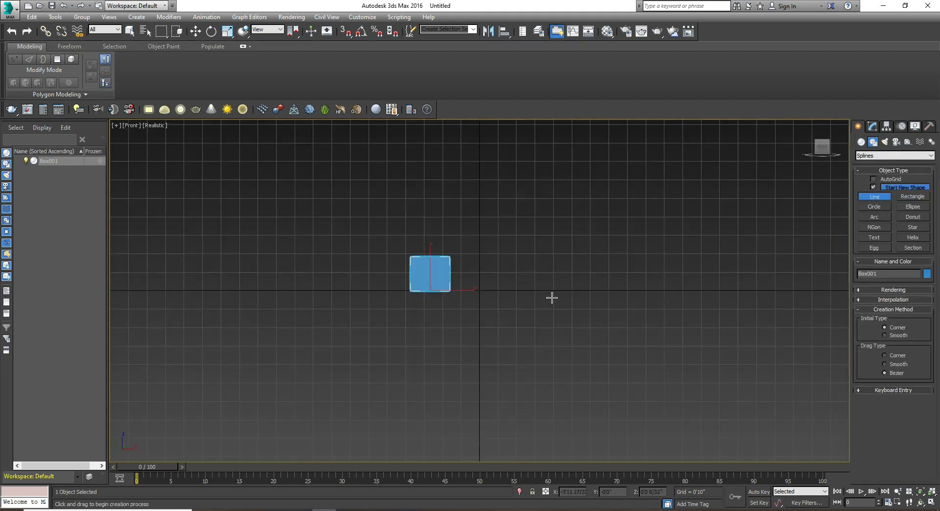
pyautogui.scroll(4, 552, 294)
pyautogui.click(445, 287)
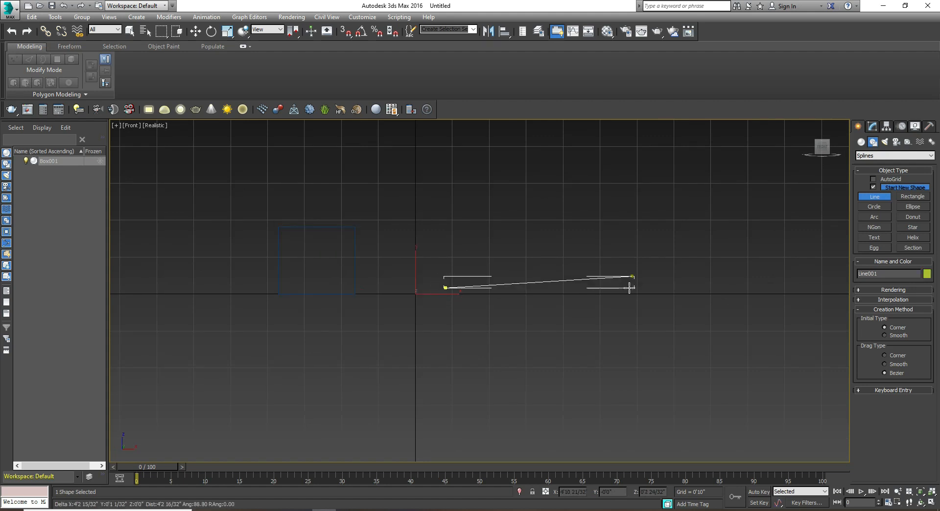
pyautogui.click(630, 288)
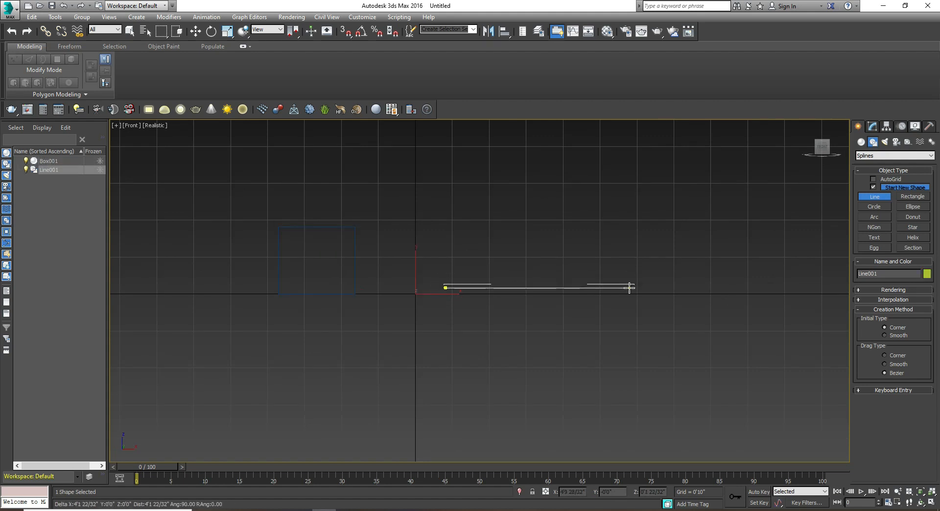
pyautogui.click(629, 206)
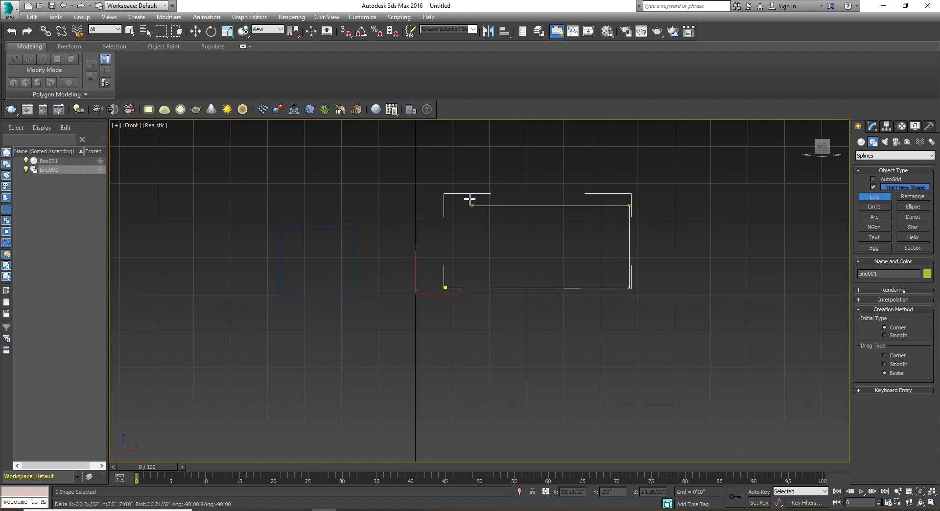
pyautogui.click(470, 200)
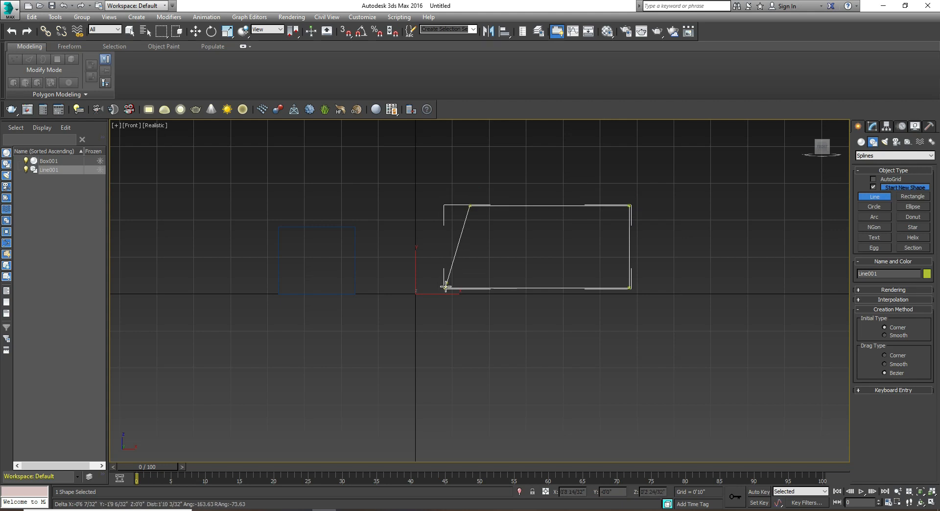
pyautogui.click(444, 288)
pyautogui.click(450, 289)
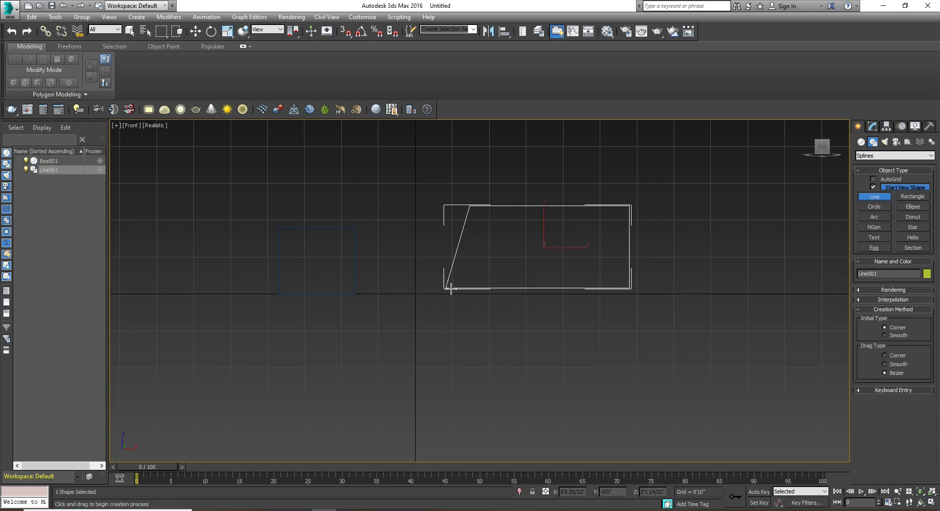
# - Set the front view to Shaded display and extrude the closed line shape by 1"
pyautogui.click(153, 126)
pyautogui.click(170, 148)
pyautogui.click(873, 127)
pyautogui.click(881, 153)
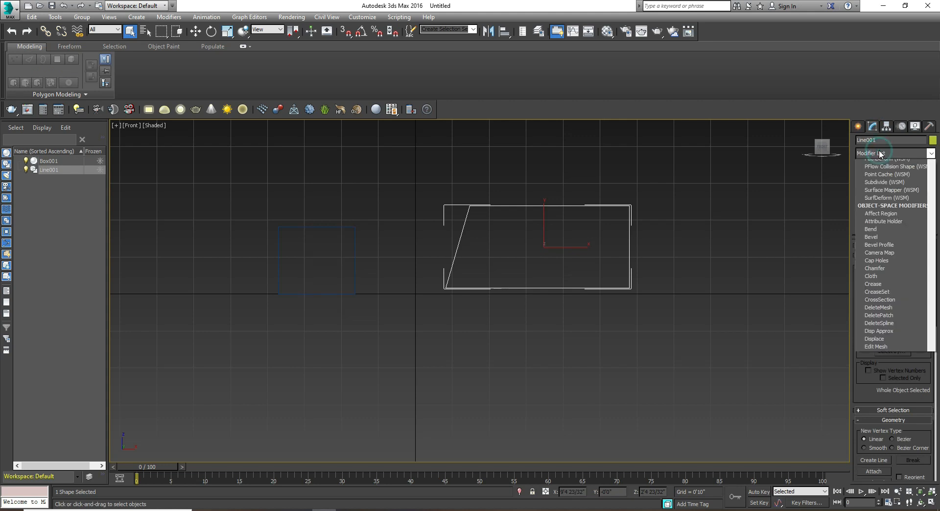
pyautogui.scroll(-5, 880, 150)
pyautogui.click(918, 183)
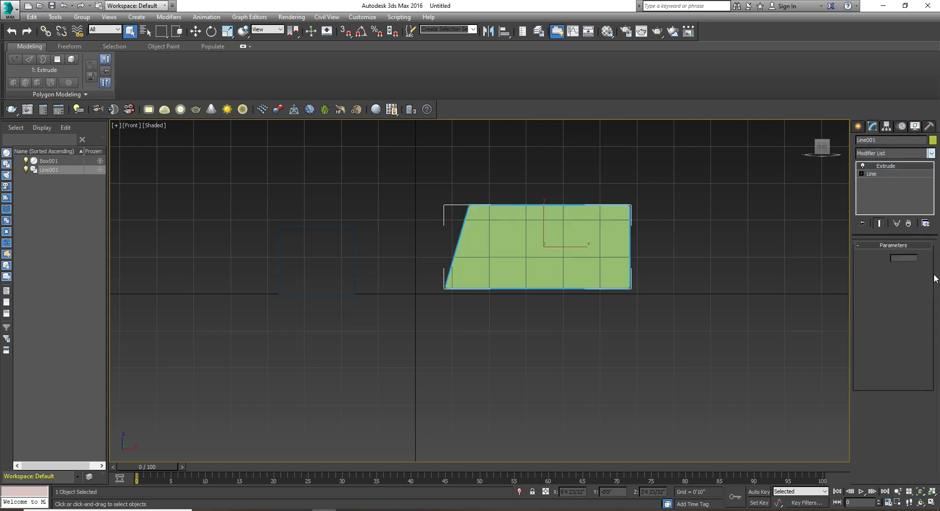
pyautogui.moveTo(910, 259); pyautogui.dragTo(807, 261)
pyautogui.write('1')
pyautogui.press('Return')
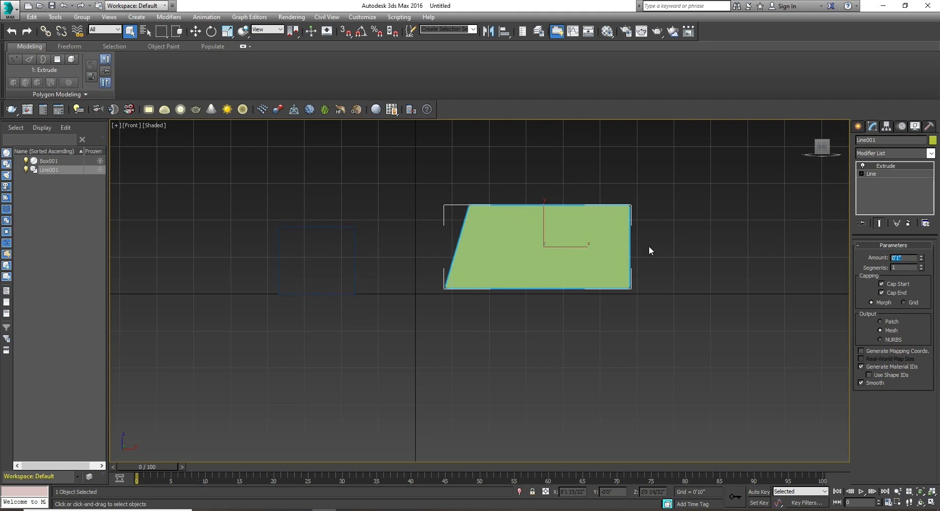
# - Change the first material slot in the Material Editor from Standard to VRayMtl
pyautogui.click(607, 33)
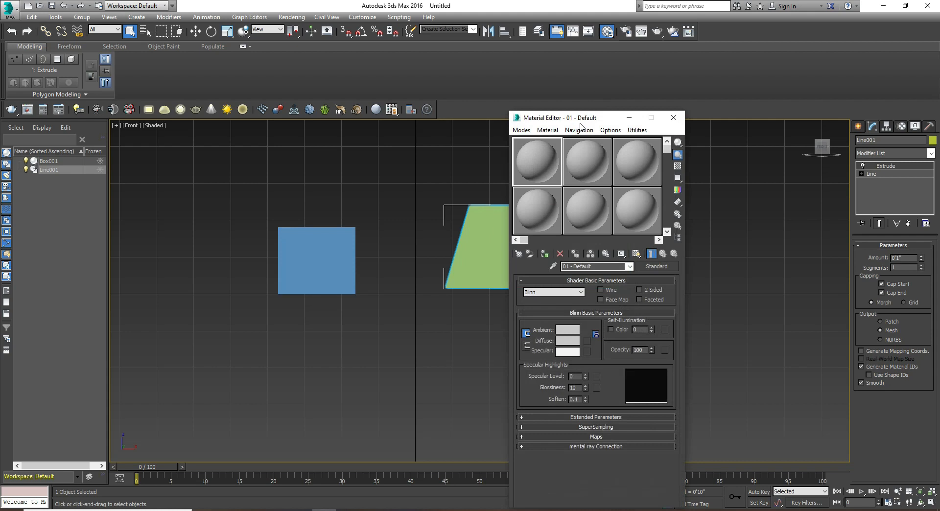
pyautogui.click(657, 267)
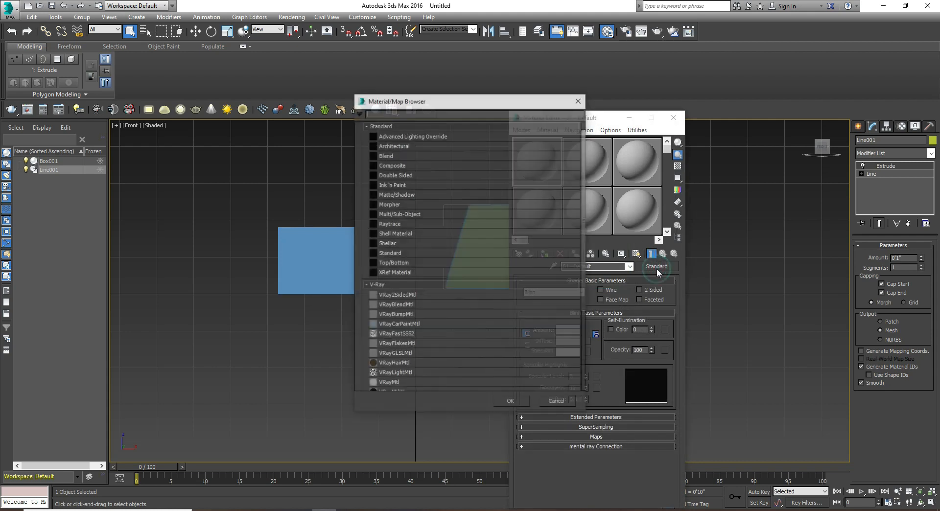
pyautogui.doubleClick(413, 381)
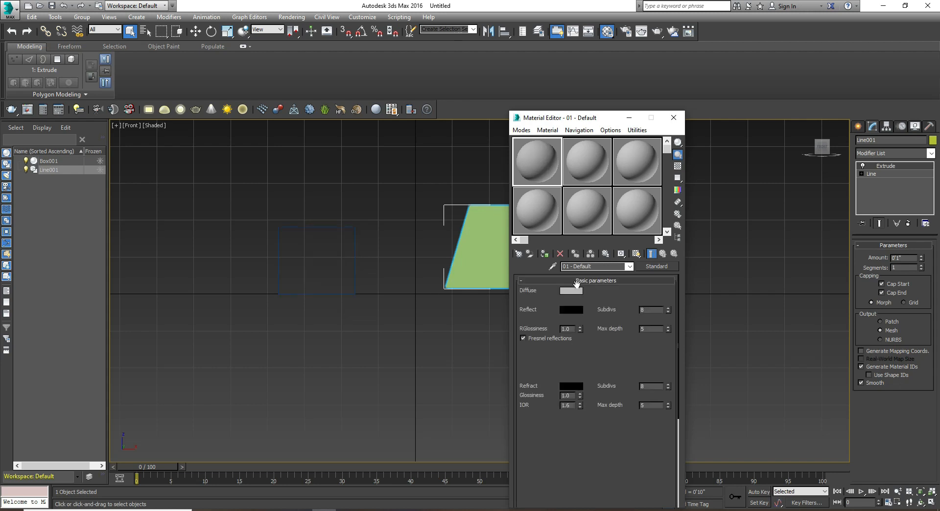
# - Load the wood image 4516-SU as a Bitmap map for the material's diffuse color
pyautogui.click(590, 291)
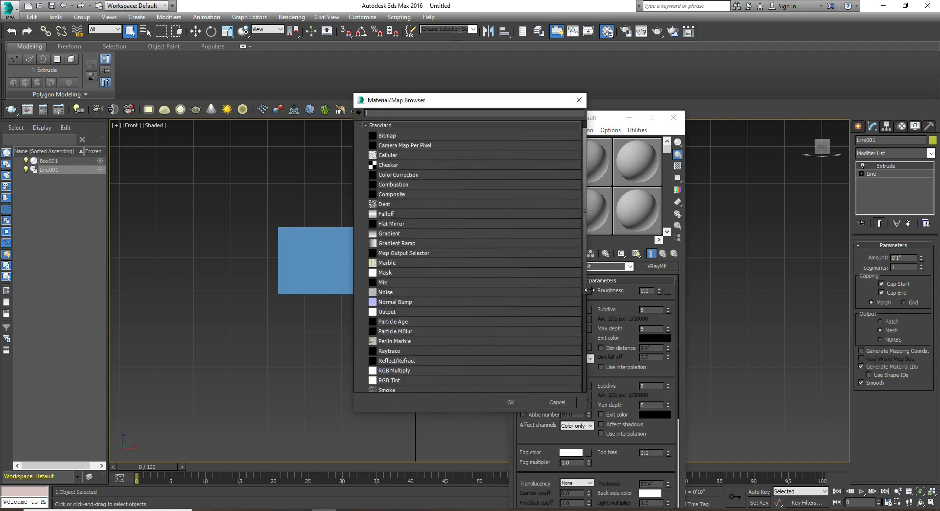
pyautogui.doubleClick(404, 136)
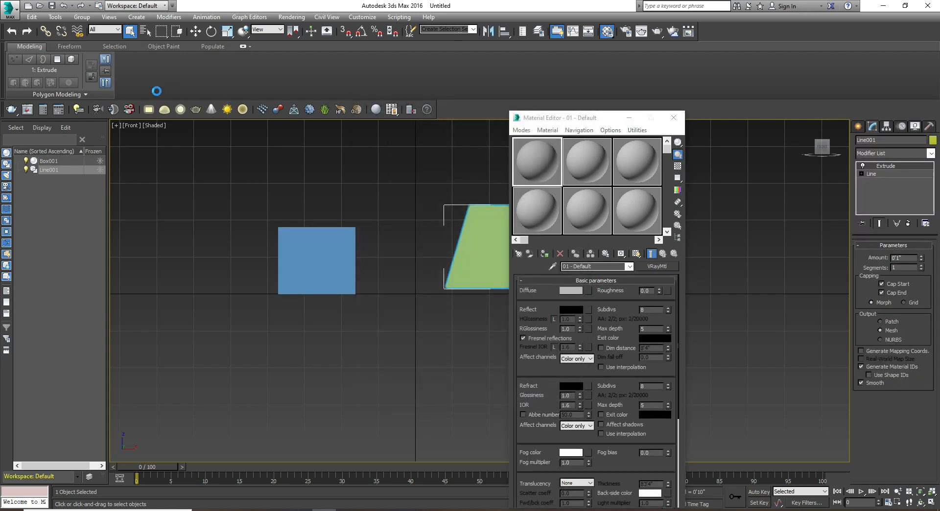
pyautogui.scroll(-2, 147, 131)
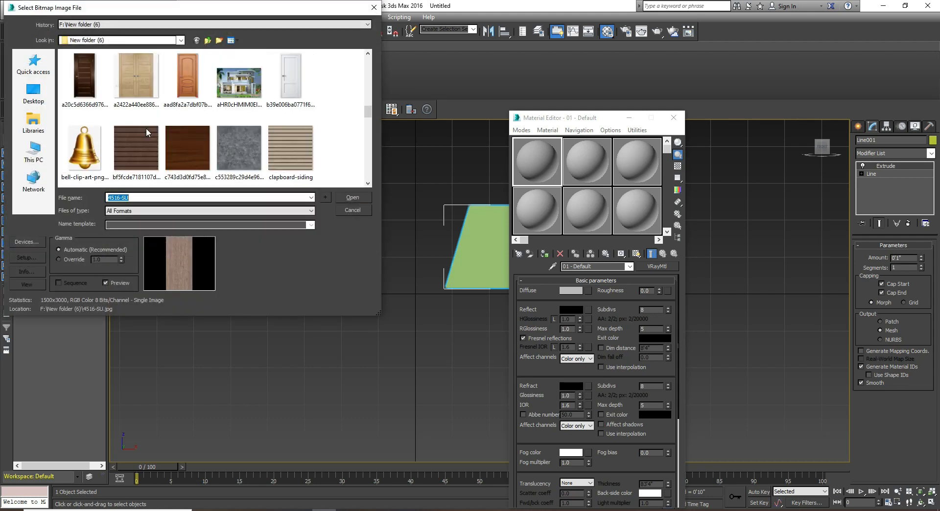
pyautogui.scroll(-2, 146, 128)
pyautogui.scroll(3, 147, 147)
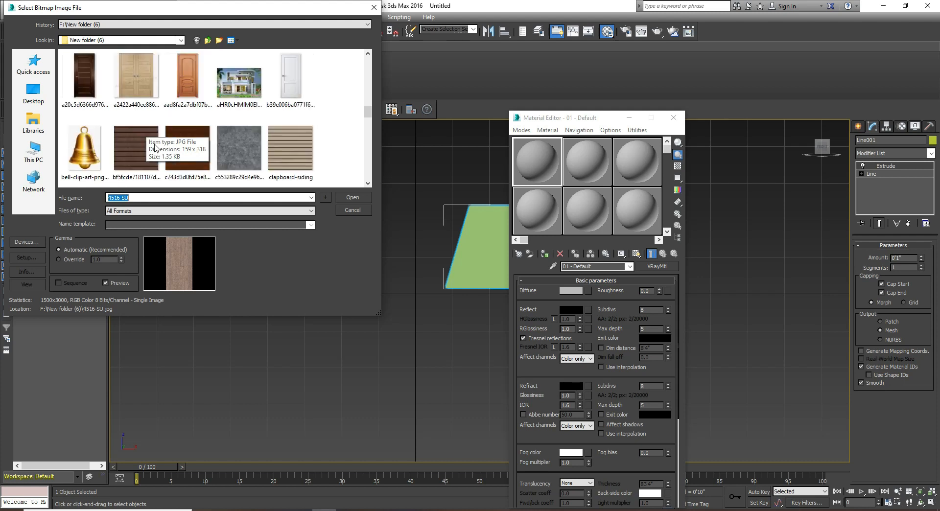
pyautogui.scroll(1, 156, 148)
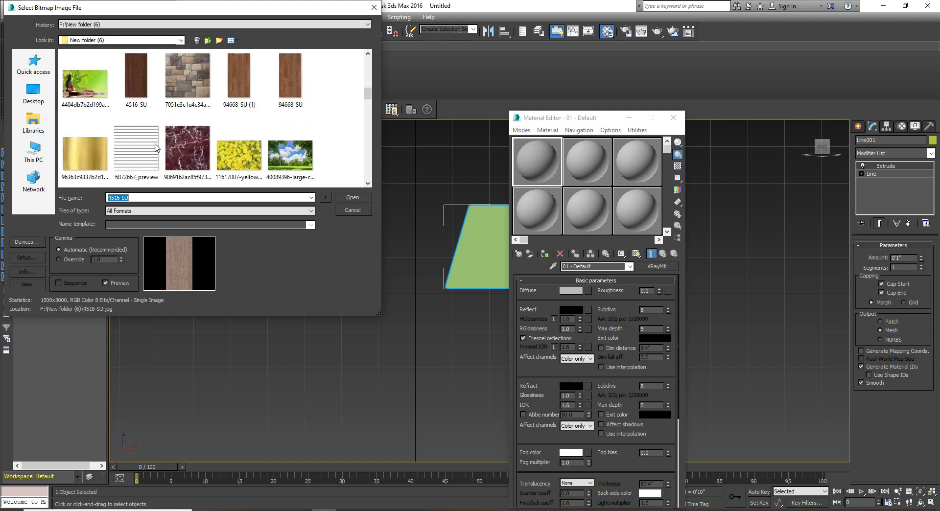
pyautogui.click(144, 88)
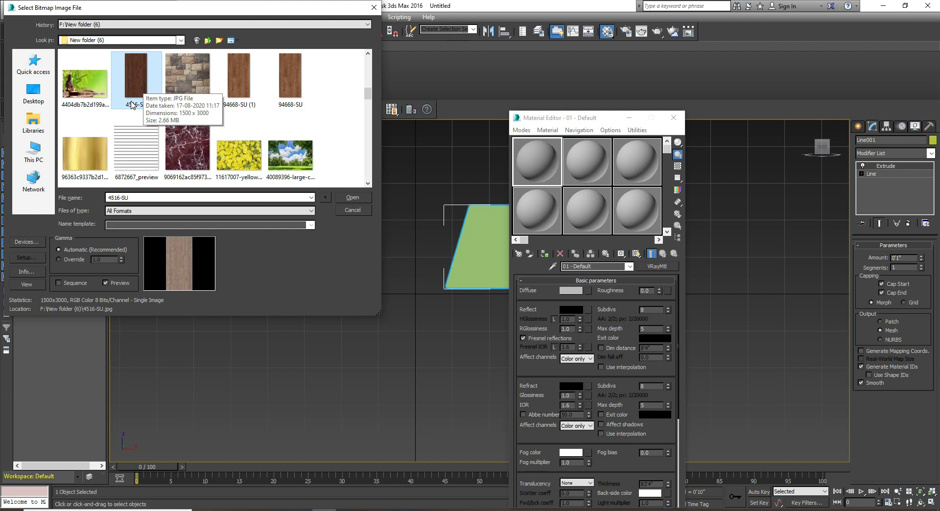
pyautogui.doubleClick(132, 104)
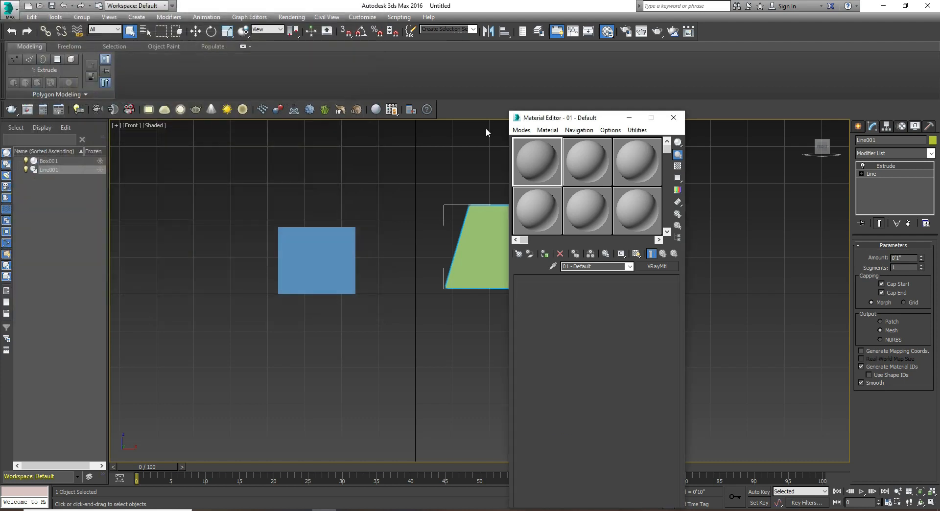
# - Assign the wood material to the box and the extruded shape from its enlarged preview, and close the preview
pyautogui.doubleClick(528, 164)
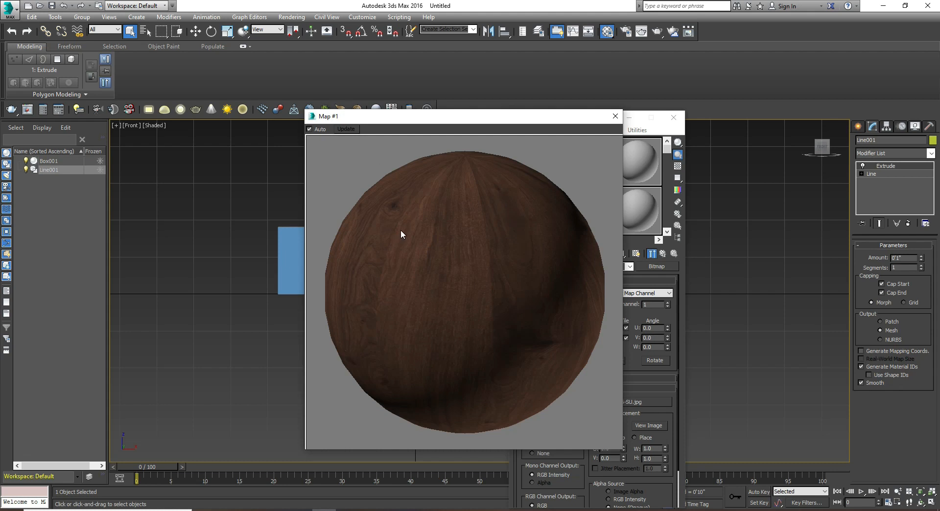
pyautogui.moveTo(400, 113); pyautogui.dragTo(639, 110)
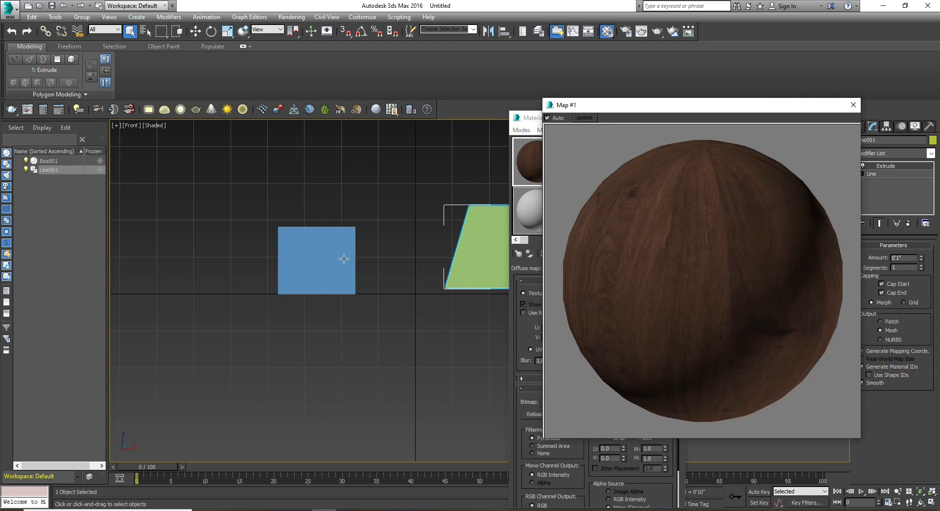
pyautogui.moveTo(634, 250); pyautogui.dragTo(307, 251)
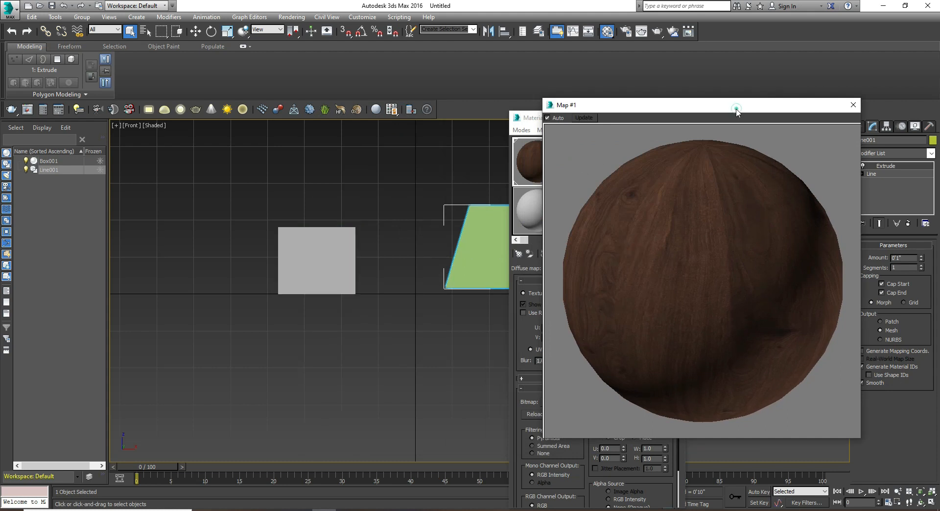
pyautogui.moveTo(669, 269); pyautogui.dragTo(477, 251)
pyautogui.click(852, 105)
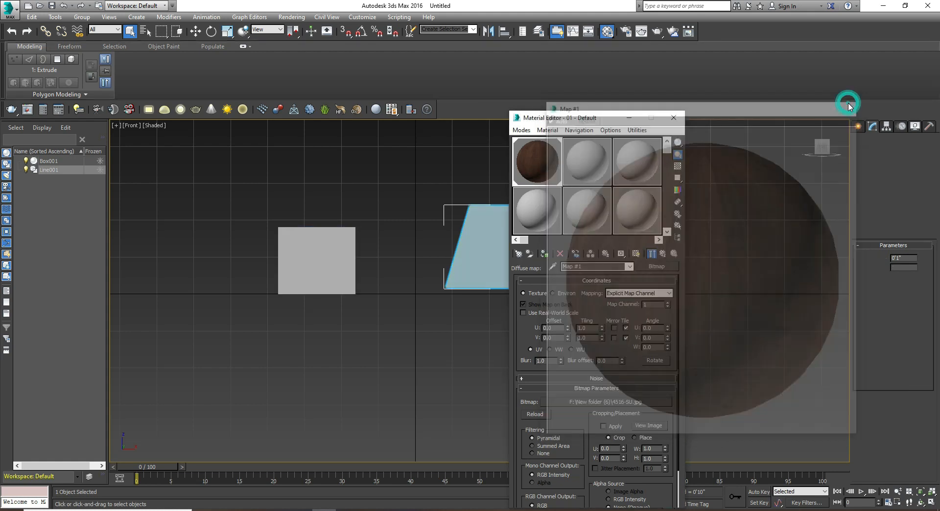
# - Show the wood texture in the viewport, close the Material Editor and deselect the shape
pyautogui.click(638, 255)
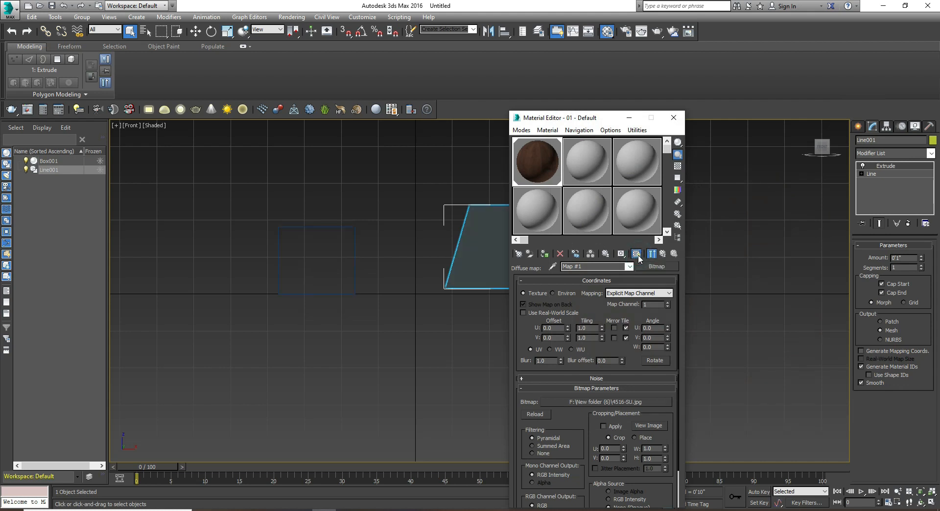
pyautogui.click(674, 117)
pyautogui.click(718, 217)
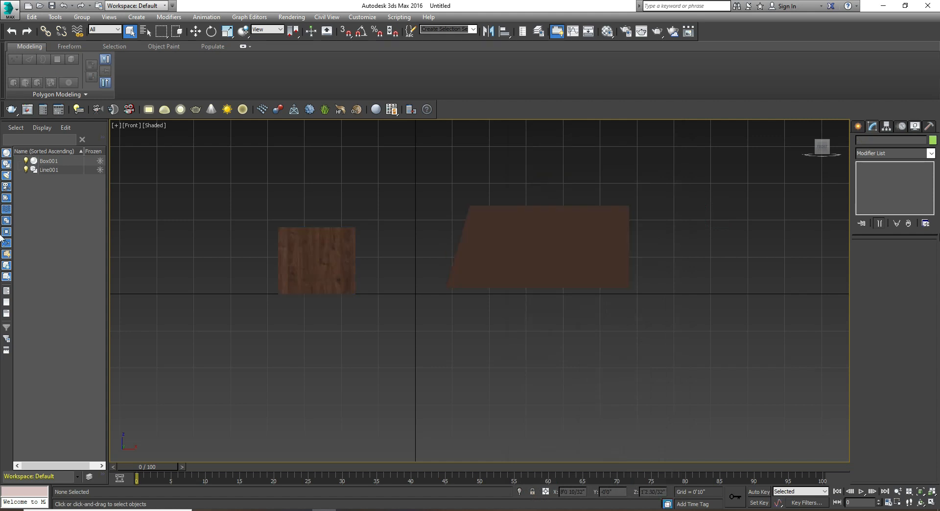
# - Apply a UVW Map modifier to the extruded four-sided shape
pyautogui.scroll(2, 224, 273)
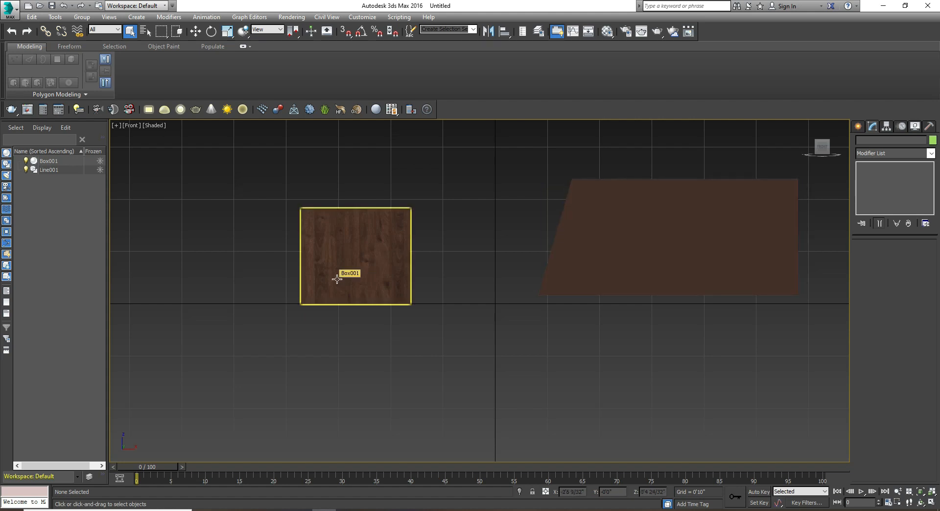
pyautogui.click(695, 200)
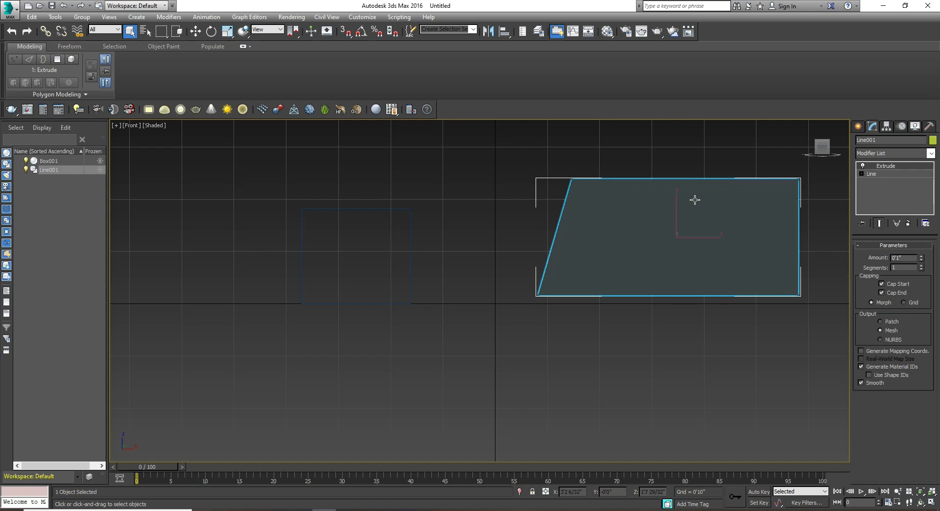
pyautogui.moveTo(630, 185); pyautogui.dragTo(485, 172, button='middle')
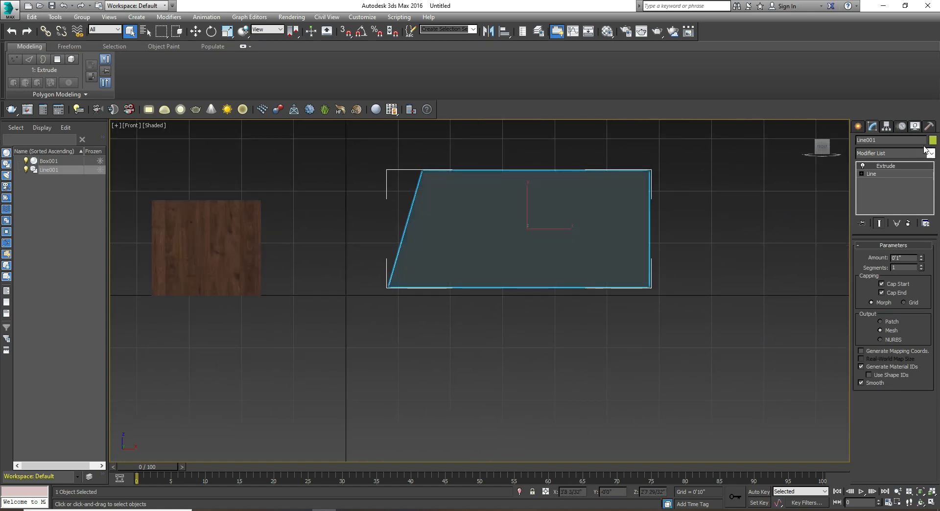
pyautogui.click(904, 153)
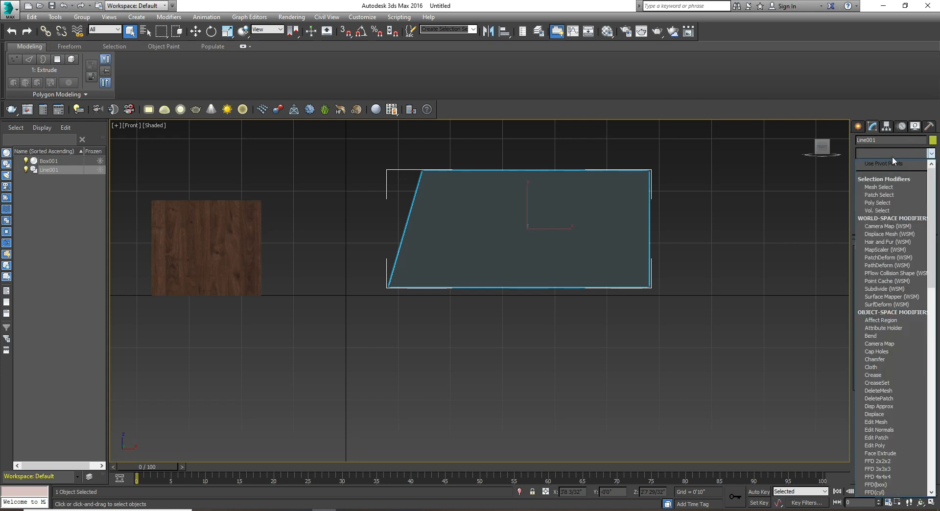
pyautogui.write('uv')
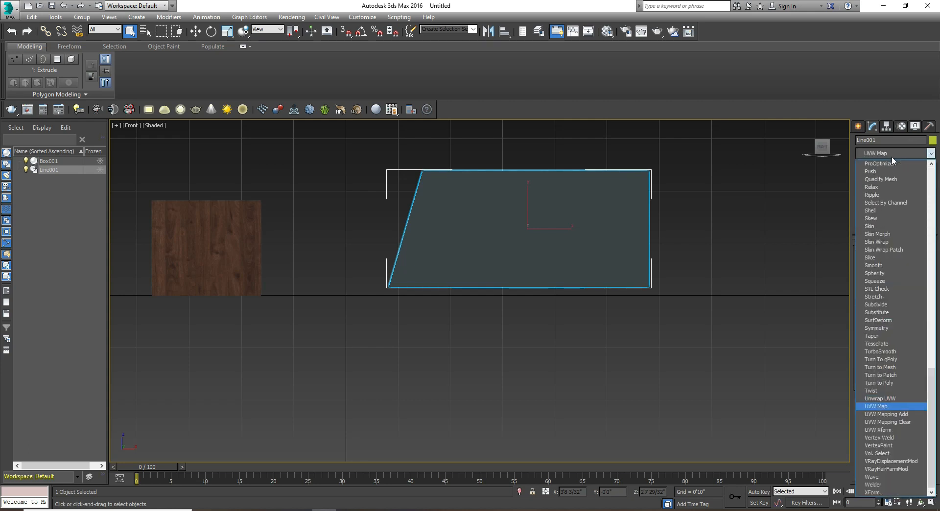
pyautogui.click(881, 409)
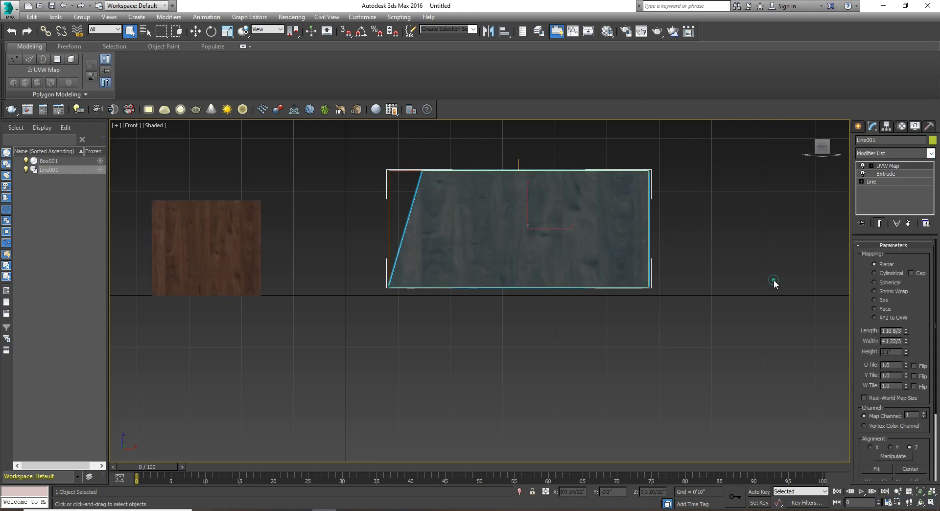
pyautogui.click(762, 294)
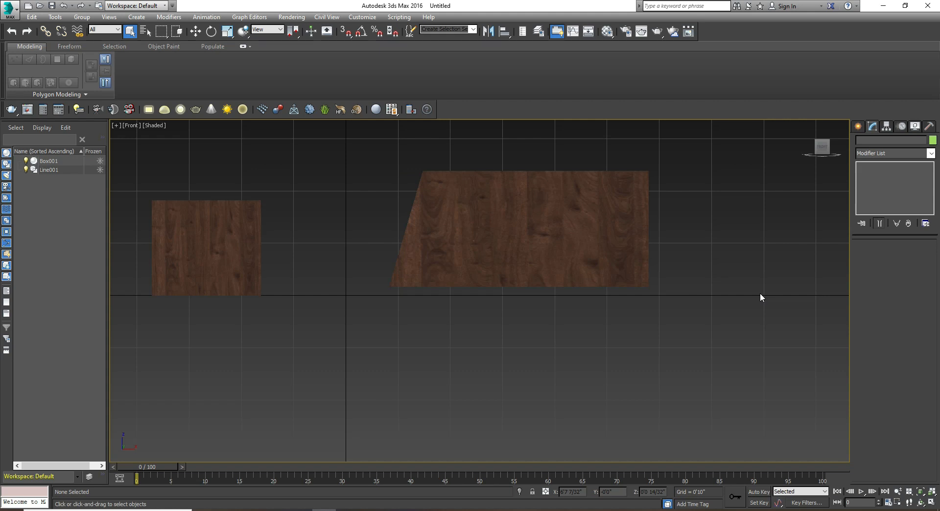
# - Switch the shape's UVW Map to Box mapping and reduce its size to about 1'8" long and 1'7" wide
pyautogui.click(641, 242)
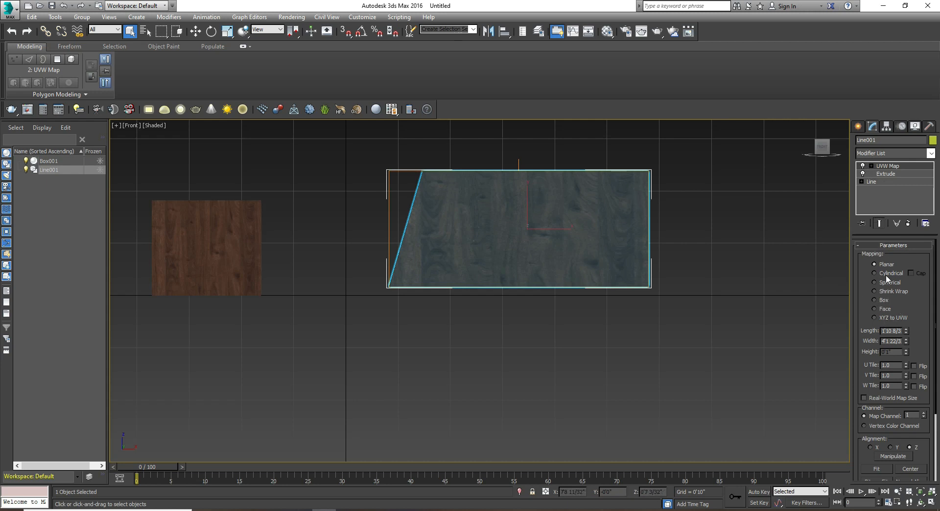
pyautogui.click(885, 300)
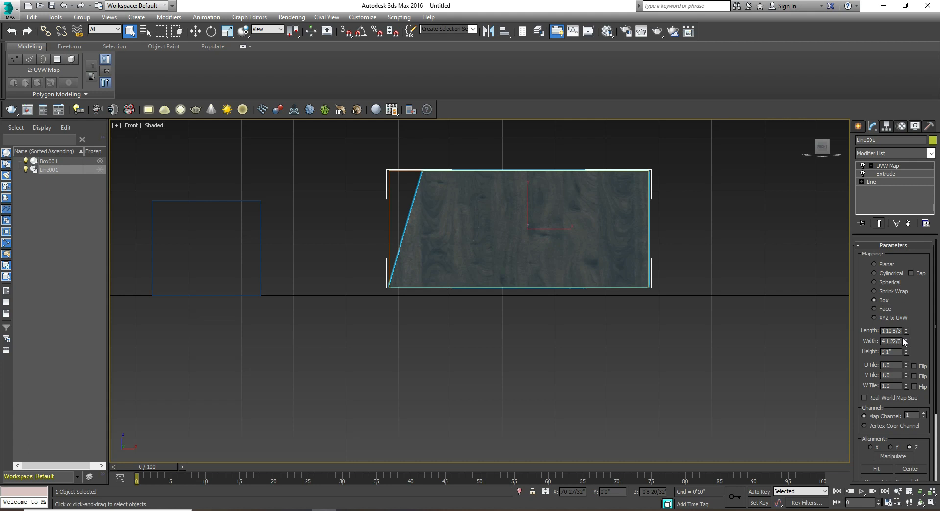
pyautogui.moveTo(906, 342)
pyautogui.mouseDown()
pyautogui.moveTo(913, 385)
pyautogui.moveTo(911, 288)
pyautogui.moveTo(916, 348)
pyautogui.moveTo(916, 314)
pyautogui.moveTo(917, 332)
pyautogui.mouseUp()
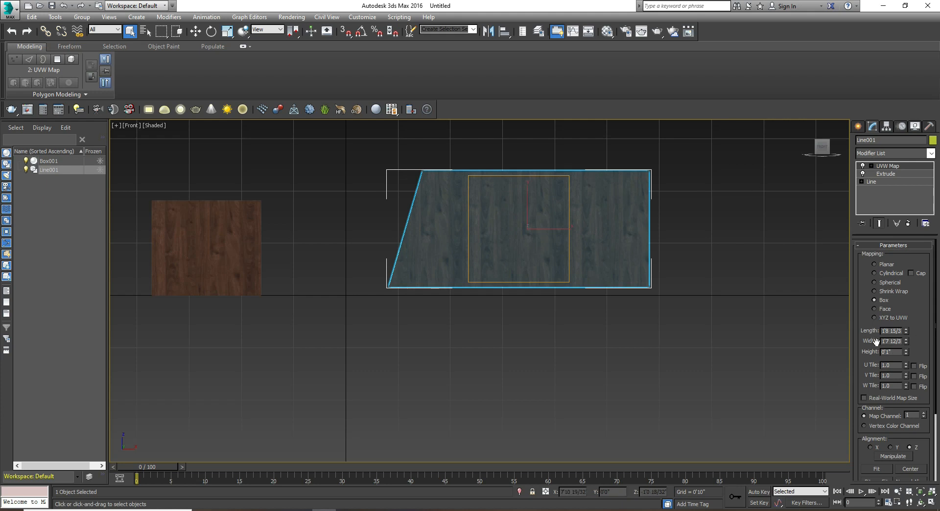
pyautogui.click(559, 360)
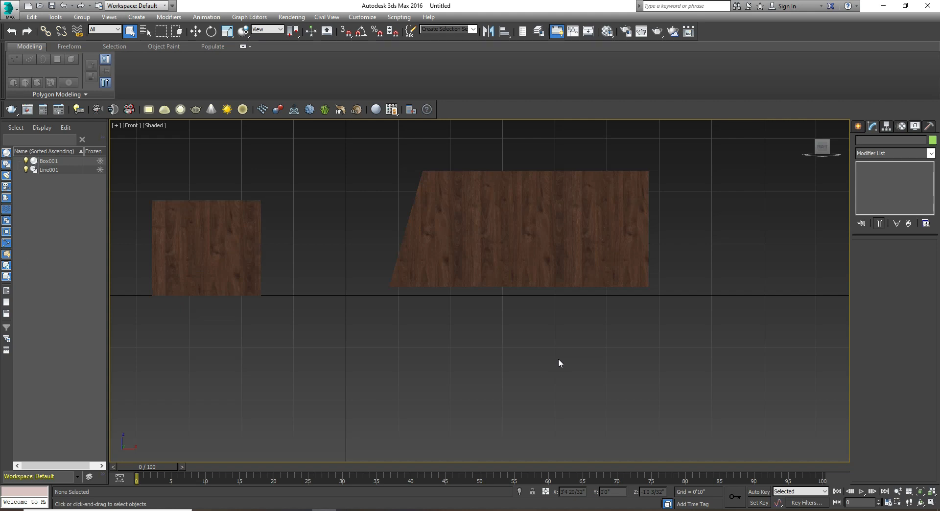